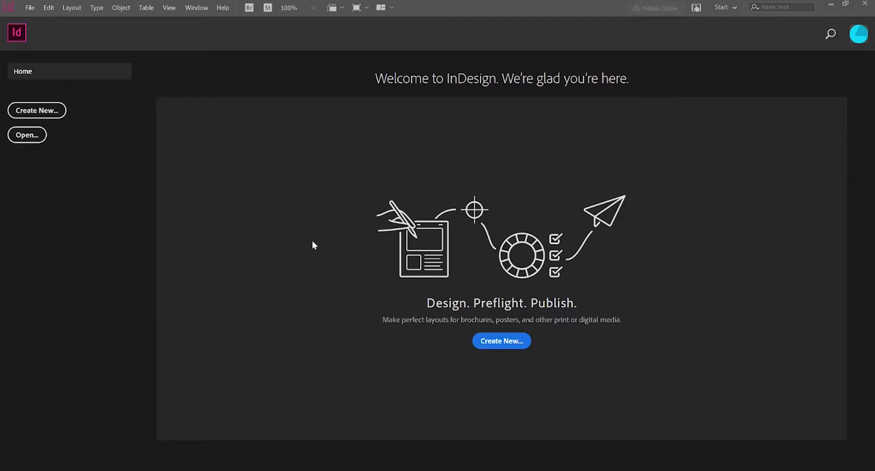
Step: Create a new single-page document in inches, 8 in wide by 11.5 in high, without facing pages
{"action": "left_click", "coordinate": [34, 115]}
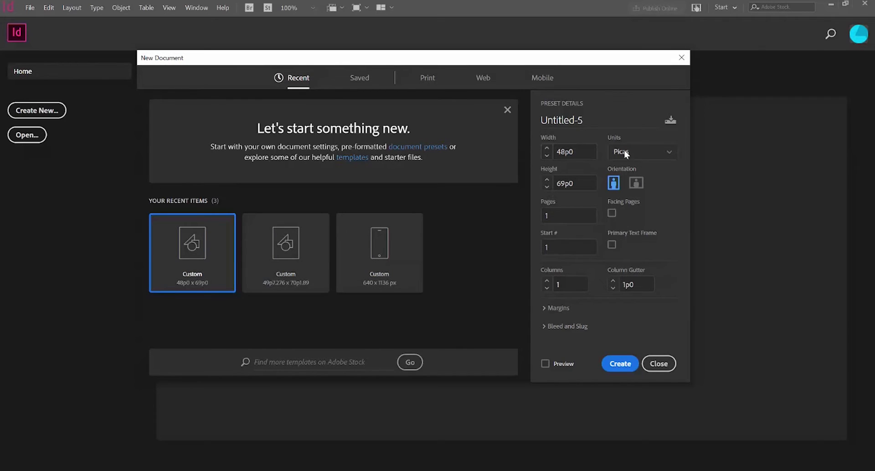
{"action": "left_click", "coordinate": [642, 152]}
{"action": "left_click", "coordinate": [639, 206]}
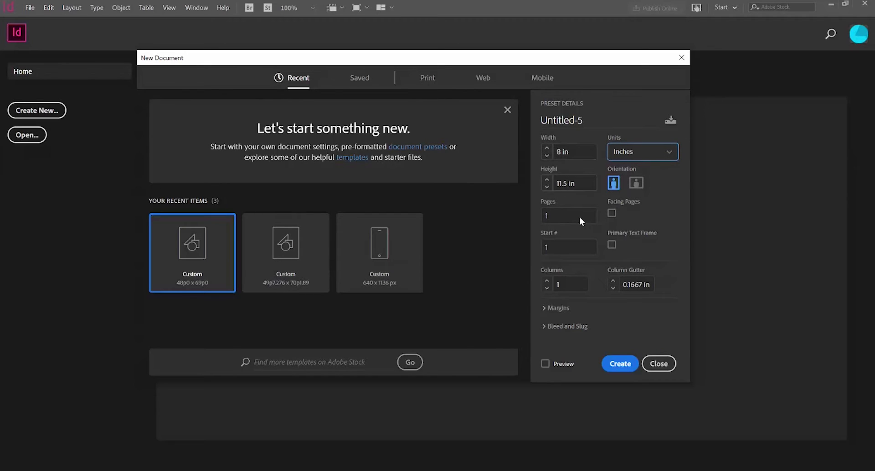
{"action": "left_click", "coordinate": [623, 367]}
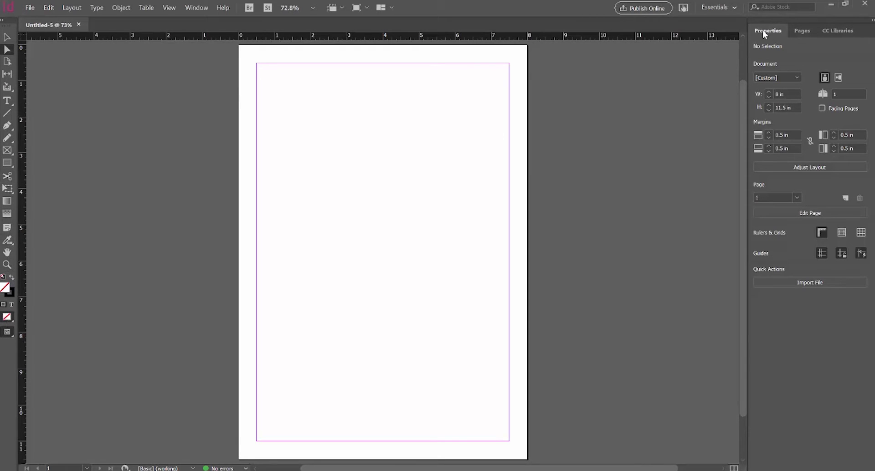
Step: Add a second page to the document and delete its spread again
{"action": "left_click", "coordinate": [805, 32]}
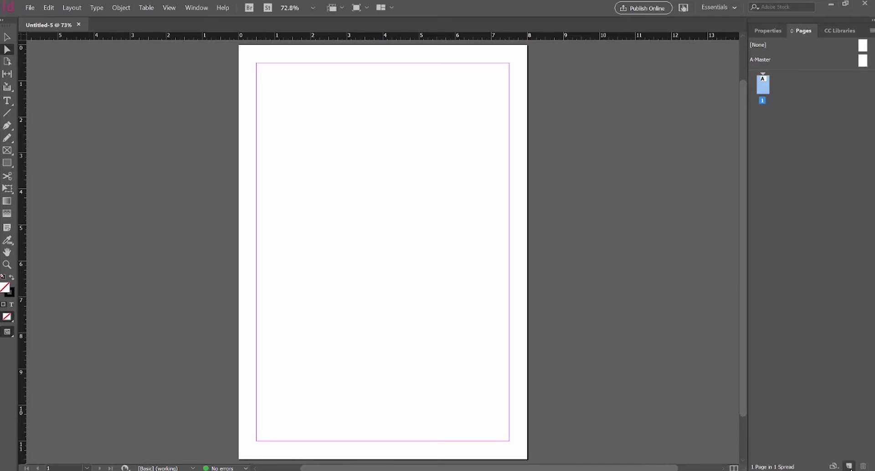
{"action": "left_click", "coordinate": [849, 466]}
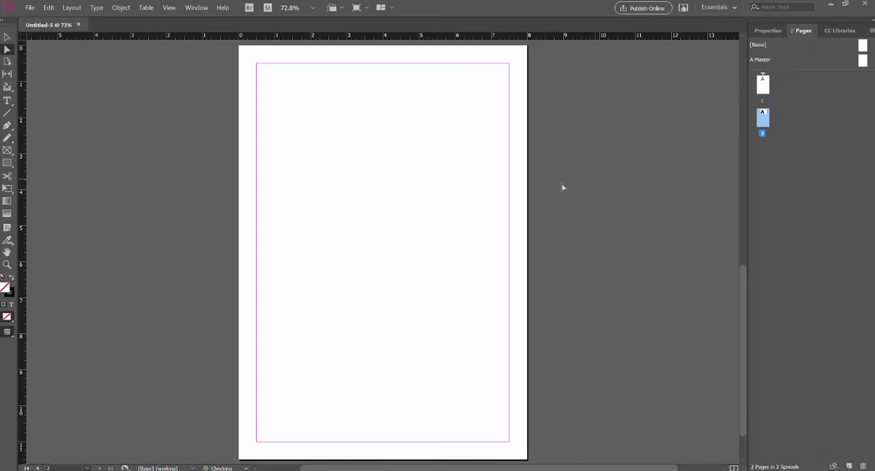
{"action": "scroll", "coordinate": [561, 187], "scroll_direction": "up", "scroll_amount": 10}
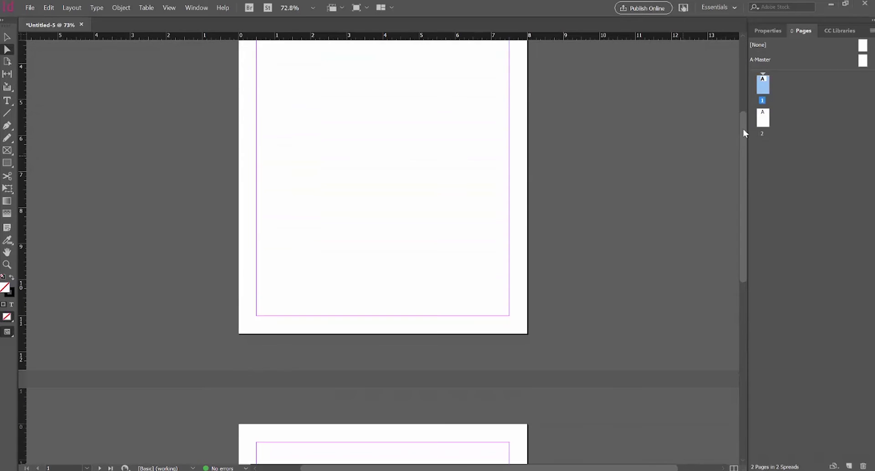
{"action": "right_click", "coordinate": [763, 116]}
{"action": "left_click", "coordinate": [757, 153]}
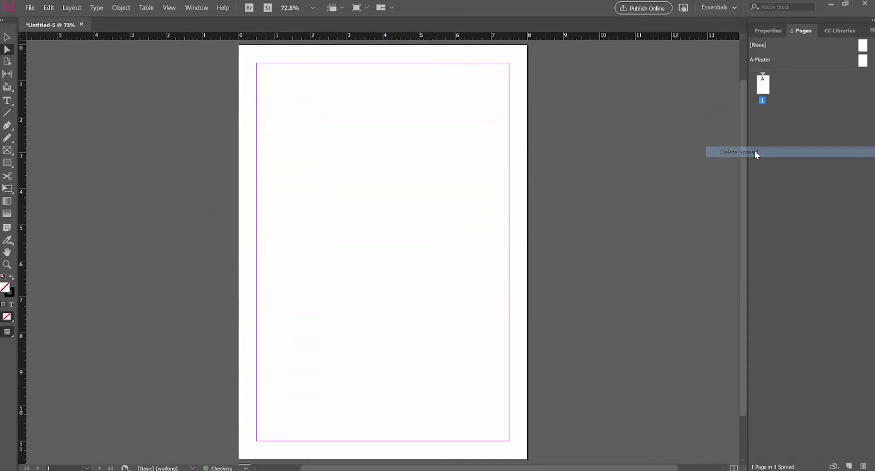
Step: Draw a text frame about 6.64 by 4.2 in across the page's upper part and enter "The Love Library Zine"
{"action": "left_click", "coordinate": [8, 103]}
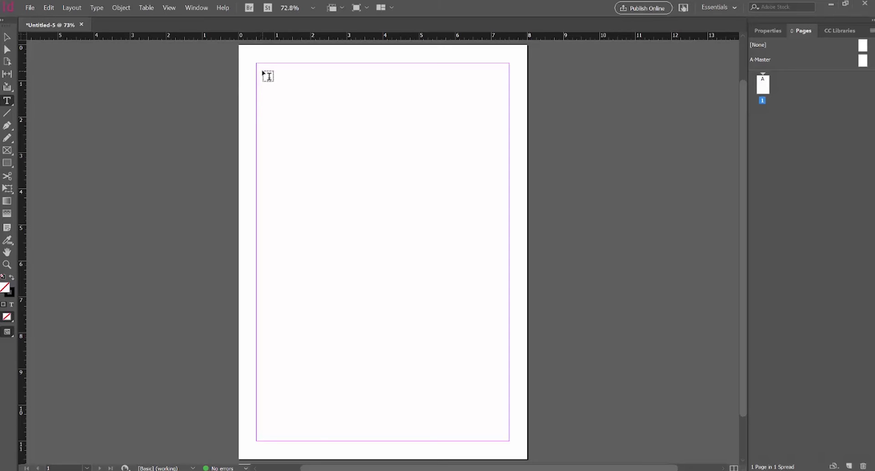
{"action": "left_click_drag", "start_coordinate": [262, 71], "coordinate": [502, 222]}
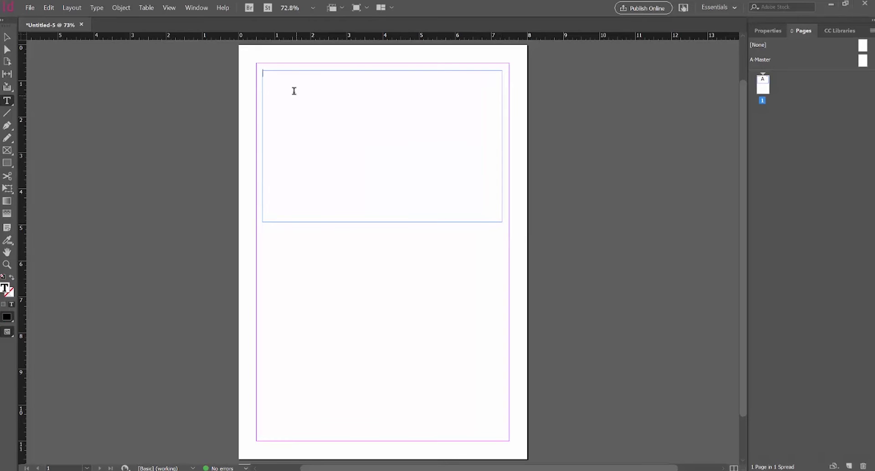
{"action": "type", "text": "The Love Library Zine"}
Step: Set the whole title in the lovelibrary font, Regular style
{"action": "key", "text": "ctrl+a"}
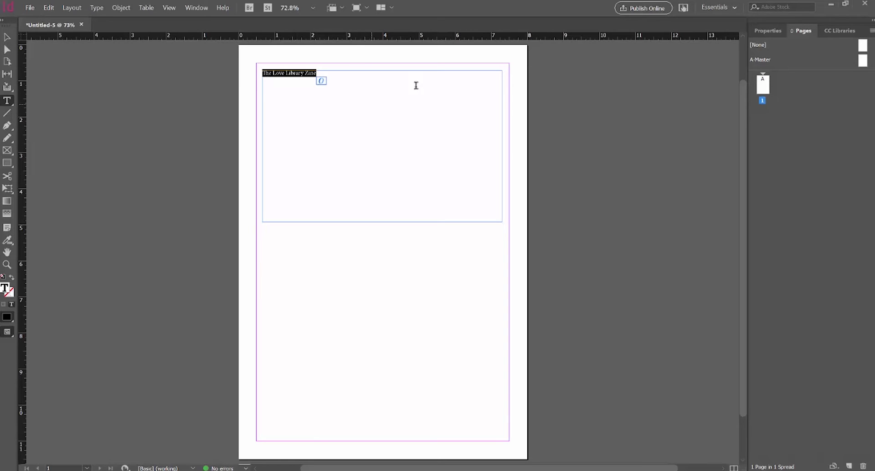
{"action": "left_click", "coordinate": [768, 31]}
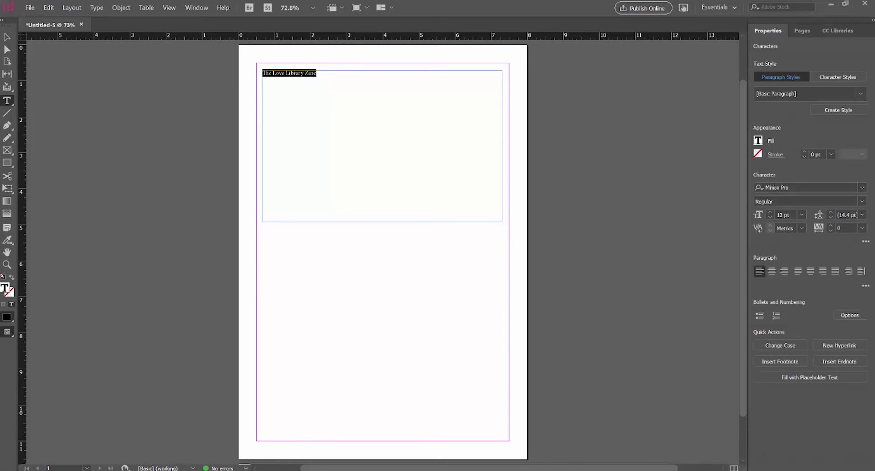
{"action": "left_click", "coordinate": [862, 187]}
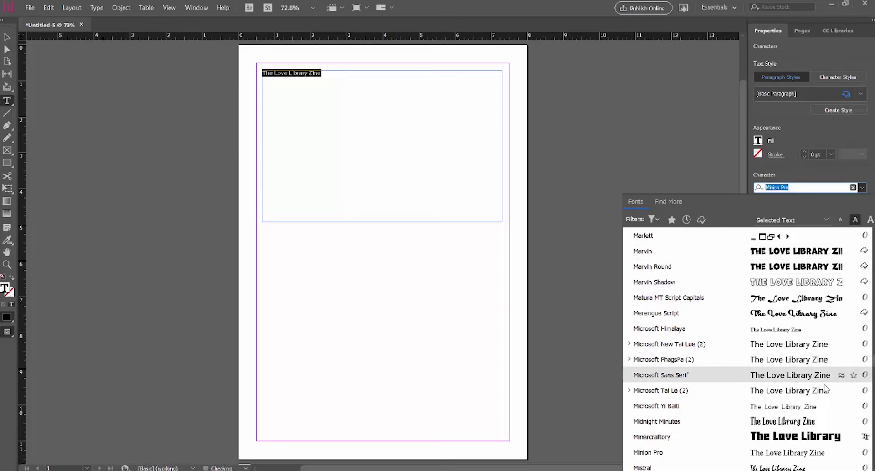
{"action": "scroll", "coordinate": [787, 259], "scroll_direction": "up", "scroll_amount": 4}
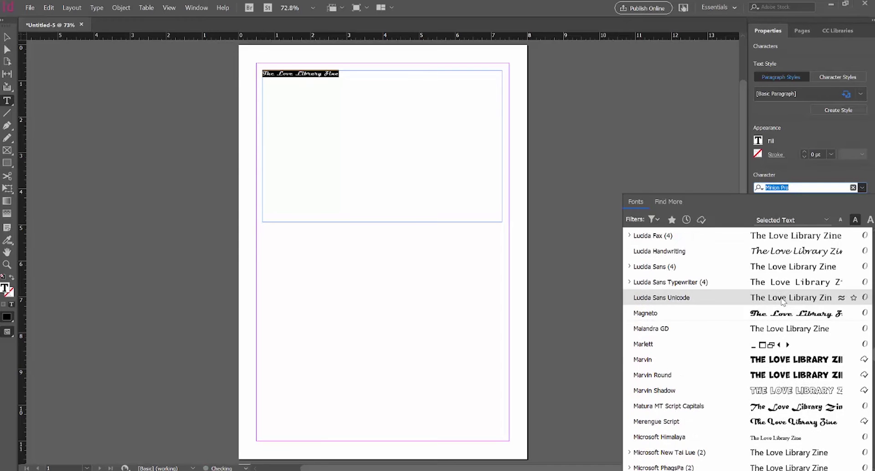
{"action": "scroll", "coordinate": [782, 302], "scroll_direction": "up", "scroll_amount": 4}
{"action": "scroll", "coordinate": [634, 319], "scroll_direction": "down", "scroll_amount": 1}
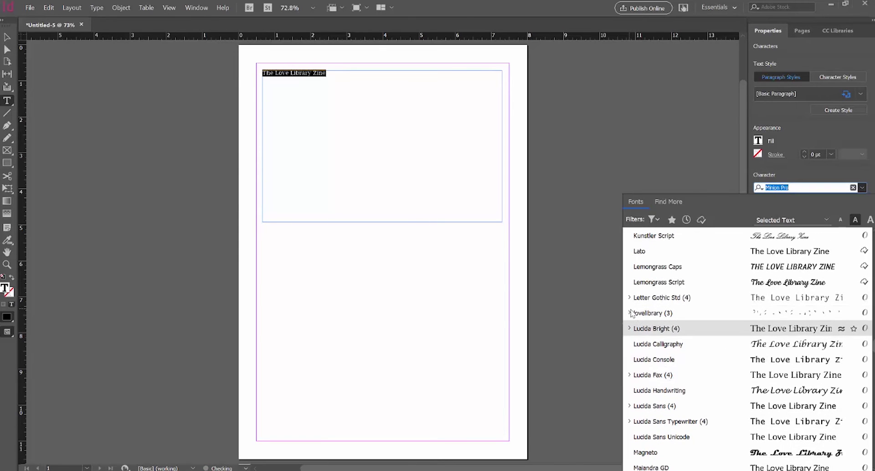
{"action": "left_click", "coordinate": [630, 313]}
{"action": "left_click", "coordinate": [647, 344]}
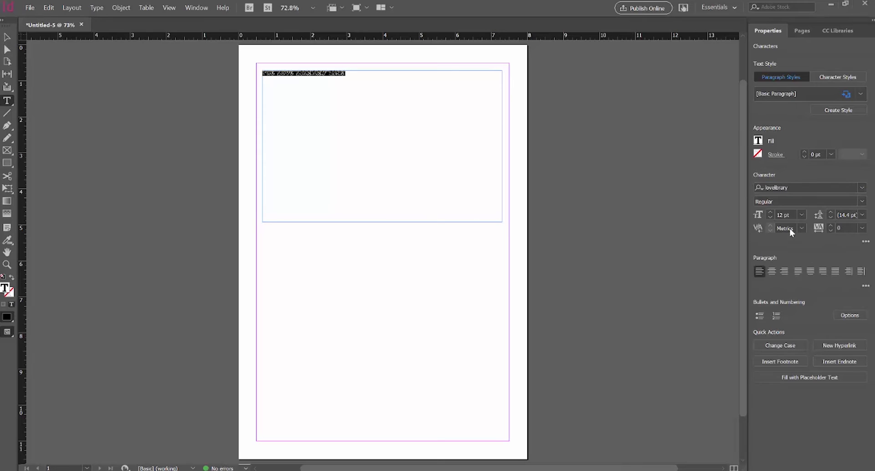
Step: Set the title's font size to 70 pt and its leading to 93 pt
{"action": "left_click", "coordinate": [789, 215]}
{"action": "type", "text": "70"}
{"action": "key", "text": "Return"}
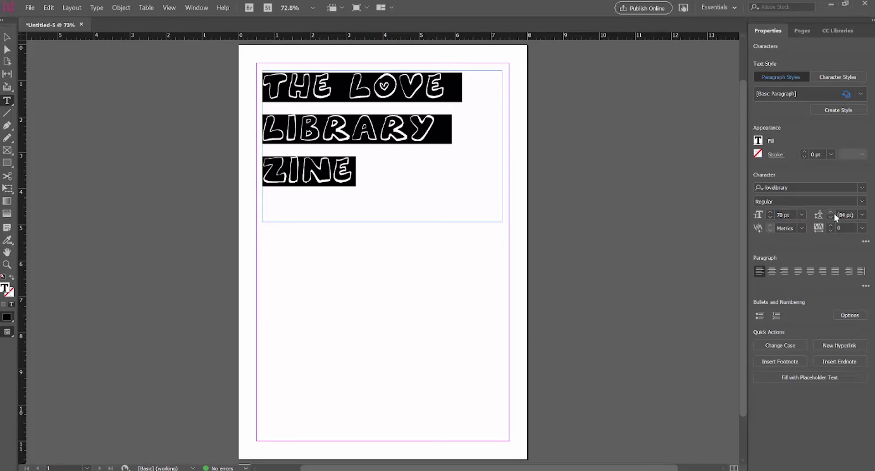
{"action": "left_click", "coordinate": [831, 212]}
{"action": "left_click", "coordinate": [830, 212]}
{"action": "left_click", "coordinate": [830, 212]}
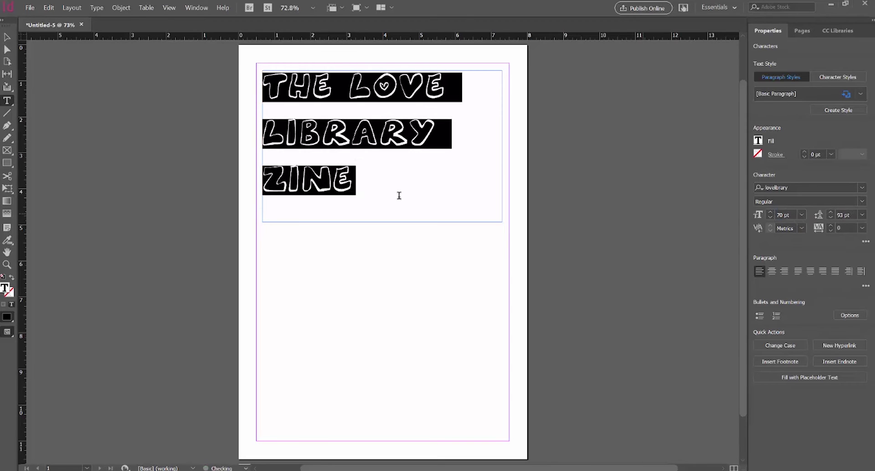
Step: Set the title's tracking to 120
{"action": "left_click", "coordinate": [830, 225]}
{"action": "left_click", "coordinate": [830, 225]}
{"action": "left_click", "coordinate": [830, 225]}
{"action": "left_click", "coordinate": [831, 226]}
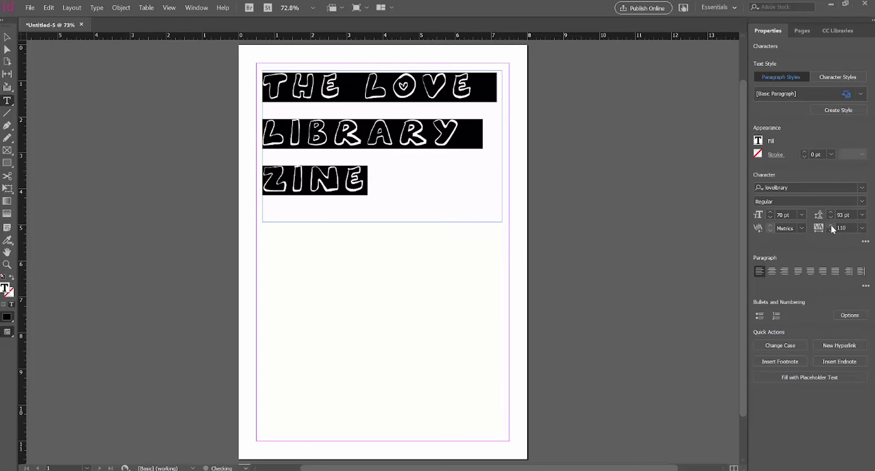
{"action": "left_click", "coordinate": [830, 225]}
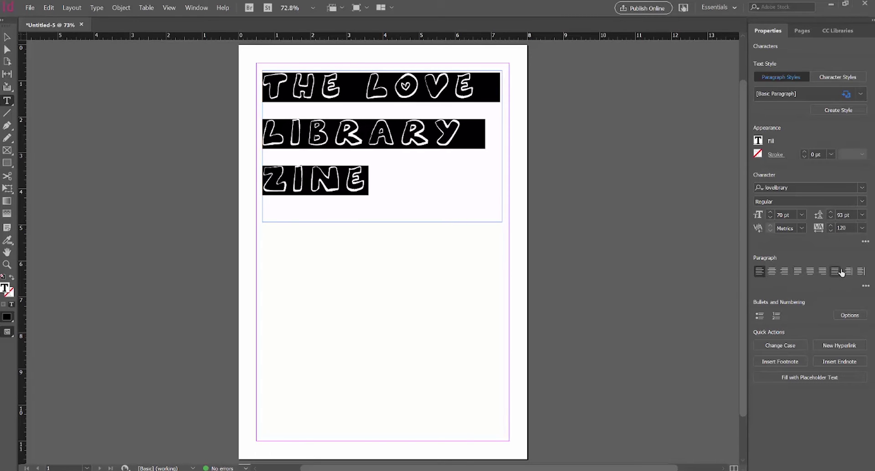
Step: Try the paragraph alignment options on the title and finish with Align Towards Spine
{"action": "left_click", "coordinate": [771, 272]}
{"action": "left_click", "coordinate": [784, 272]}
{"action": "left_click", "coordinate": [797, 271]}
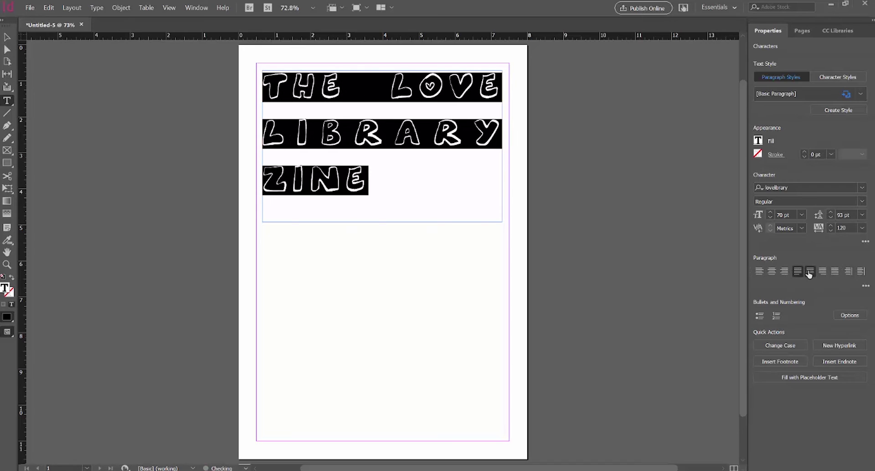
{"action": "left_click", "coordinate": [810, 271]}
{"action": "left_click", "coordinate": [822, 271]}
{"action": "left_click", "coordinate": [835, 271]}
{"action": "left_click", "coordinate": [848, 271]}
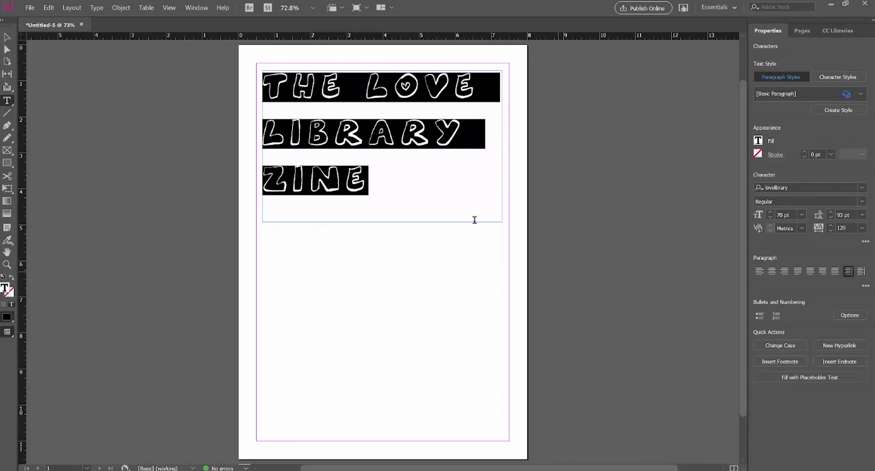
Step: Add extra letters directly after "Zine" until the text overflows its frame
{"action": "left_click", "coordinate": [440, 190]}
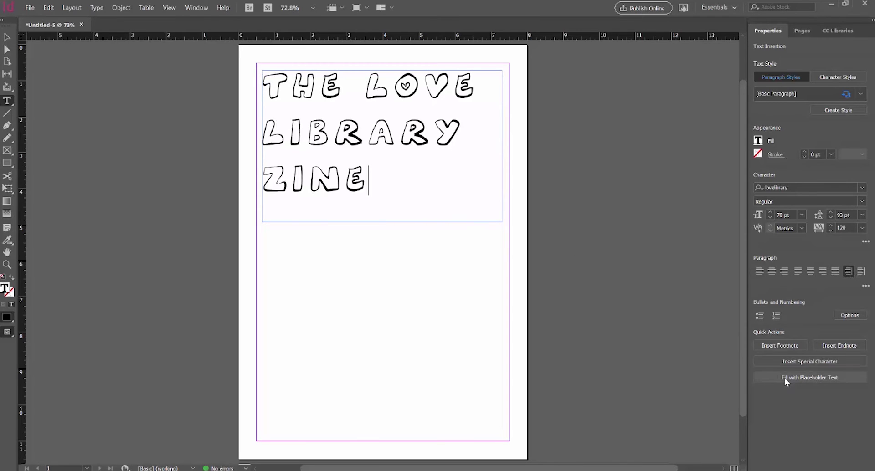
{"action": "type", "text": "C"}
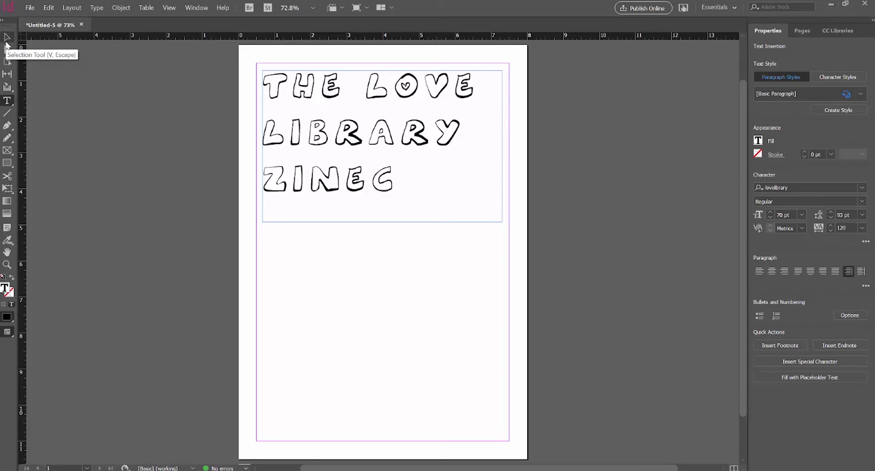
{"action": "left_click", "coordinate": [6, 43]}
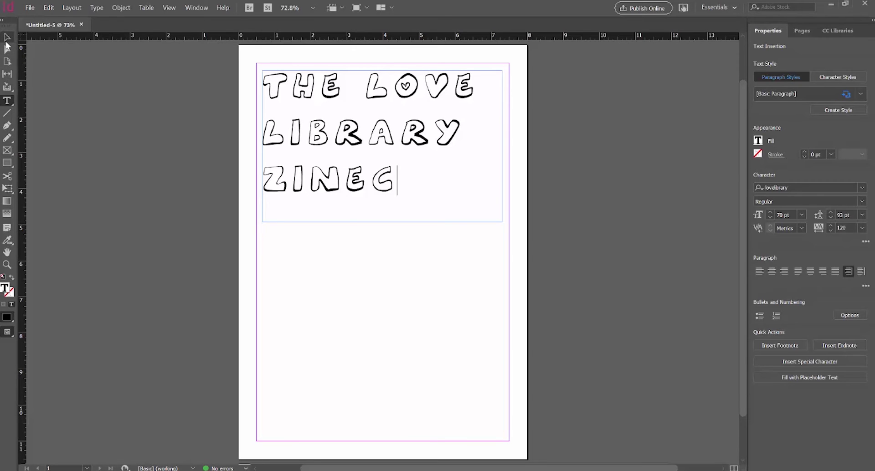
{"action": "double_click", "coordinate": [399, 183]}
{"action": "type", "text": "WXY"}
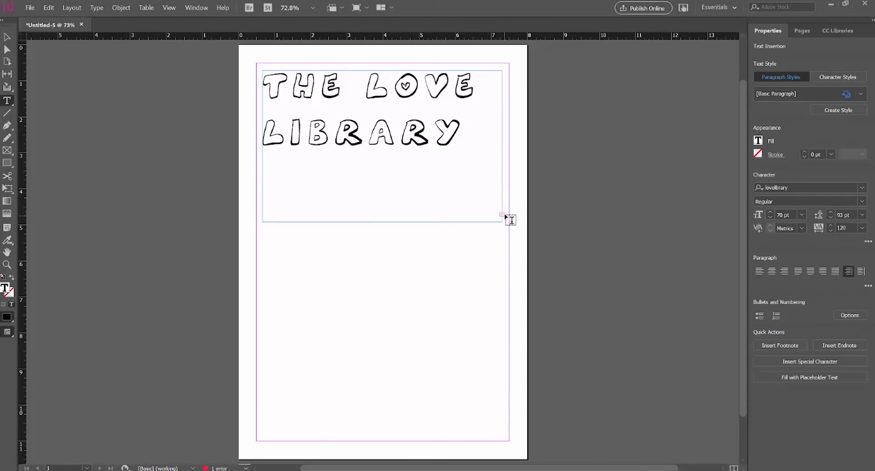
Step: Thread the overflowing text into a new frame about 6.64 by 5.48 in, drawn below the title frame
{"action": "left_click", "coordinate": [7, 36]}
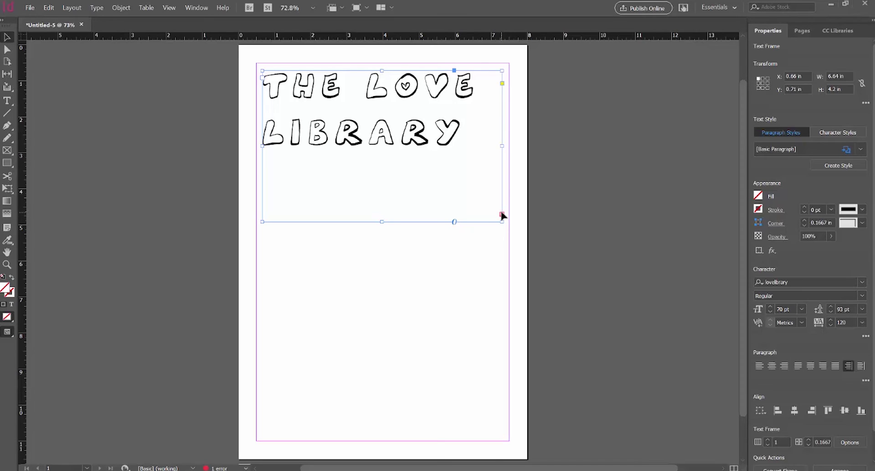
{"action": "mouse_move", "coordinate": [502, 218]}
{"action": "left_mouse_down"}
{"action": "mouse_move", "coordinate": [465, 242]}
{"action": "mouse_move", "coordinate": [503, 219]}
{"action": "left_mouse_up"}
{"action": "left_click", "coordinate": [503, 216]}
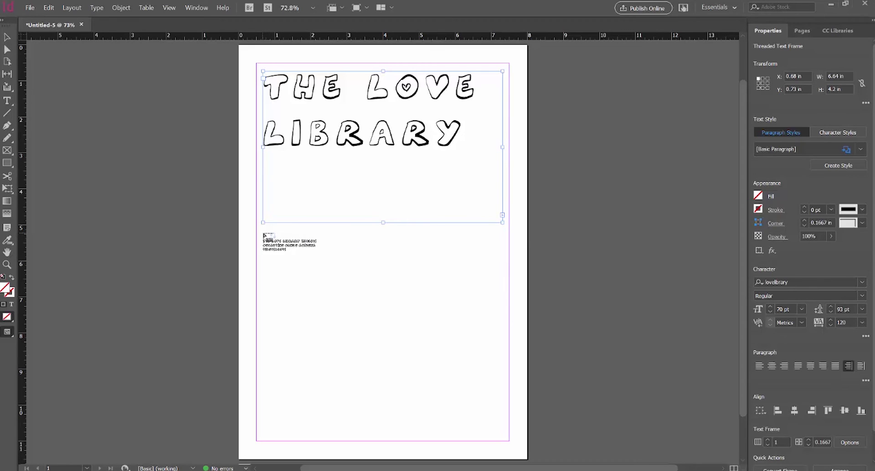
{"action": "left_click_drag", "start_coordinate": [265, 237], "coordinate": [503, 431]}
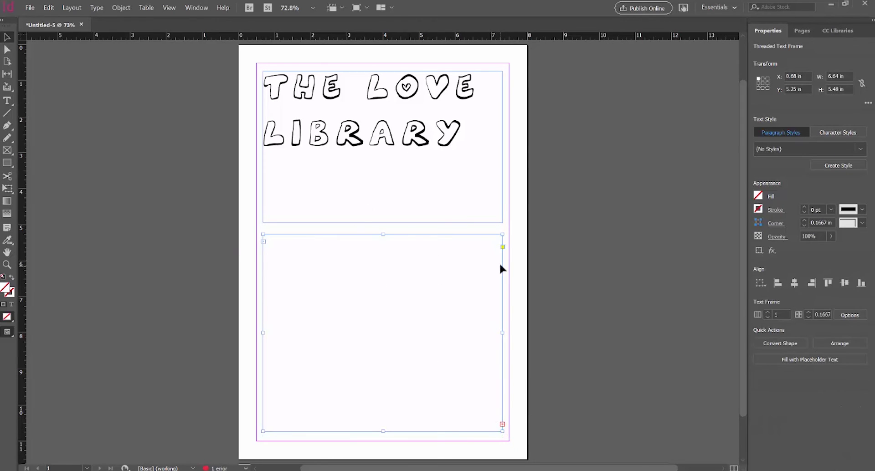
Step: Insert filler text starting "weg woegha weg ah" after "Library" so the text flows into the lower frame
{"action": "double_click", "coordinate": [473, 124]}
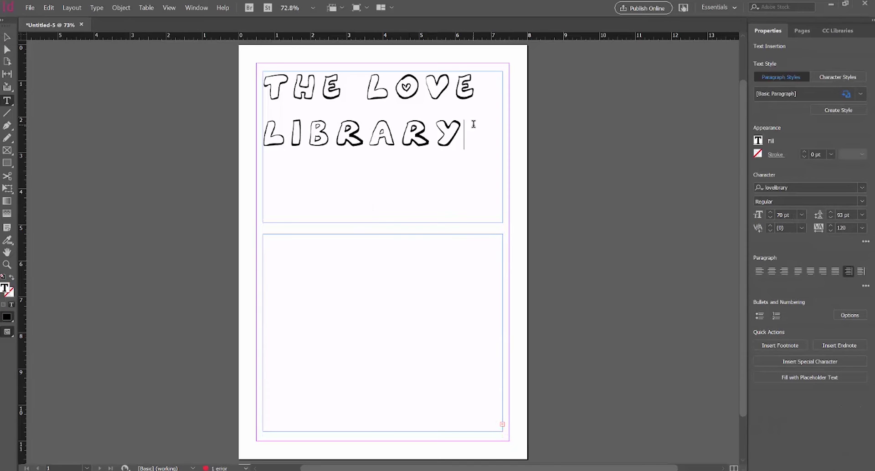
{"action": "type", "text": "weg woegha  weg ah"}
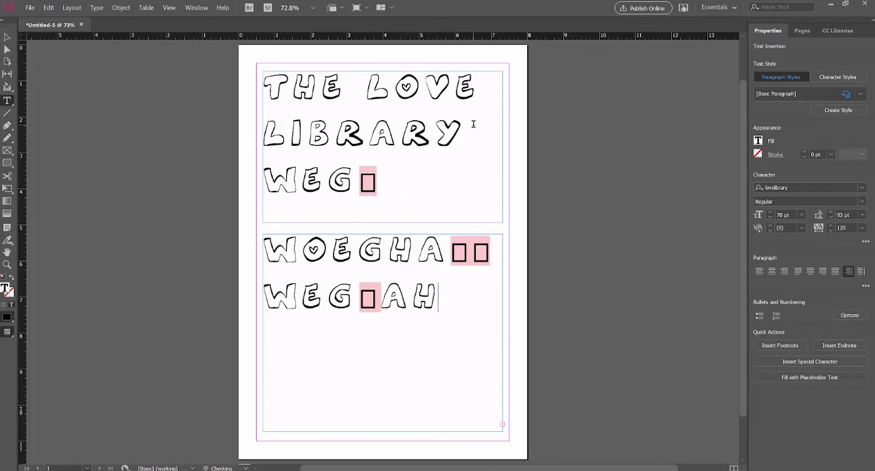
{"action": "type", "text": " wgehkd slgkhg"}
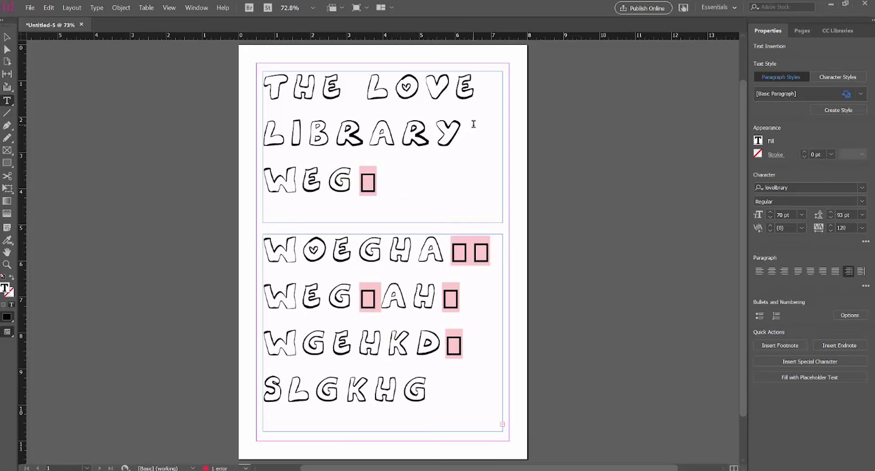
{"action": "type", "text": "h"}
{"action": "left_click_drag", "start_coordinate": [473, 124], "coordinate": [508, 375]}
{"action": "left_click", "coordinate": [433, 294]}
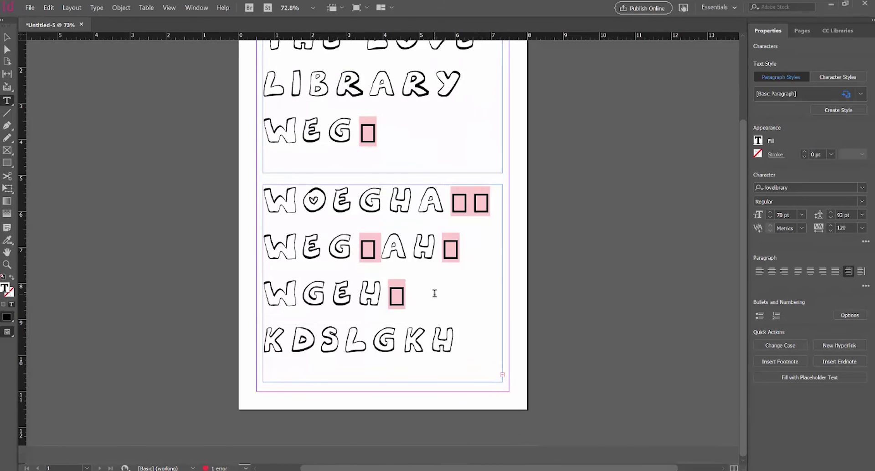
Step: Reshape the title text frame by moving its upper-right anchor point inward to X 3.1 in, Y 0.73 in, making that side diagonal
{"action": "scroll", "coordinate": [425, 288], "scroll_direction": "up", "scroll_amount": 3}
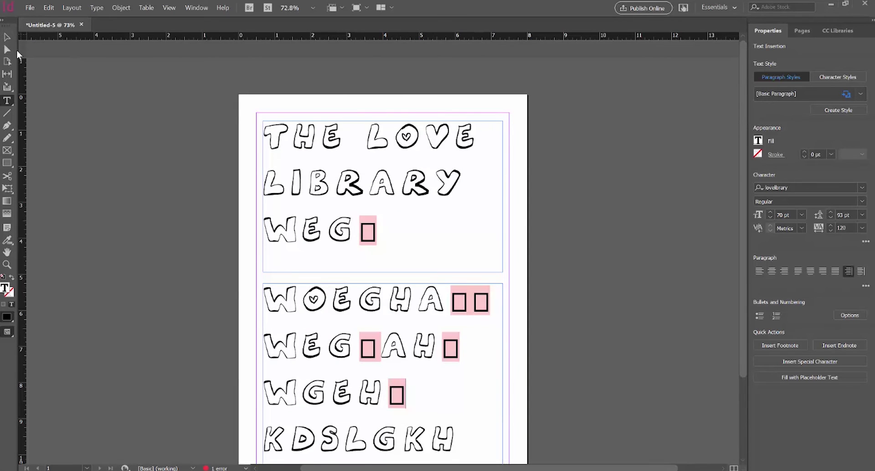
{"action": "left_click", "coordinate": [10, 48]}
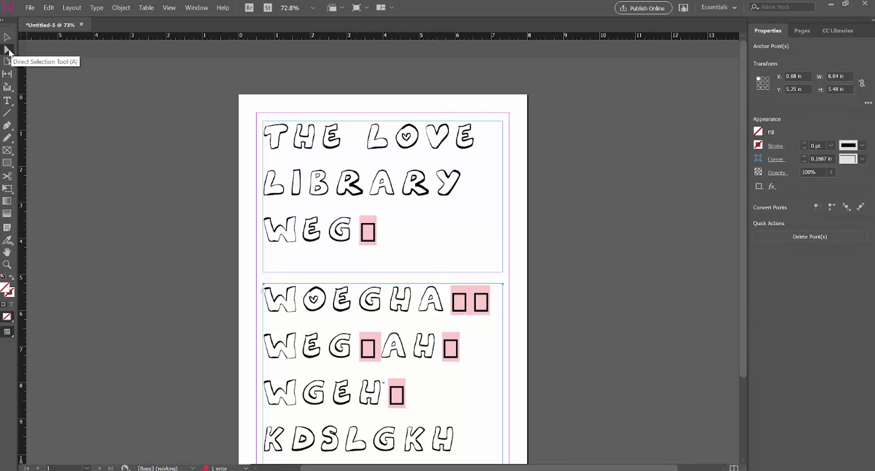
{"action": "left_click", "coordinate": [502, 130]}
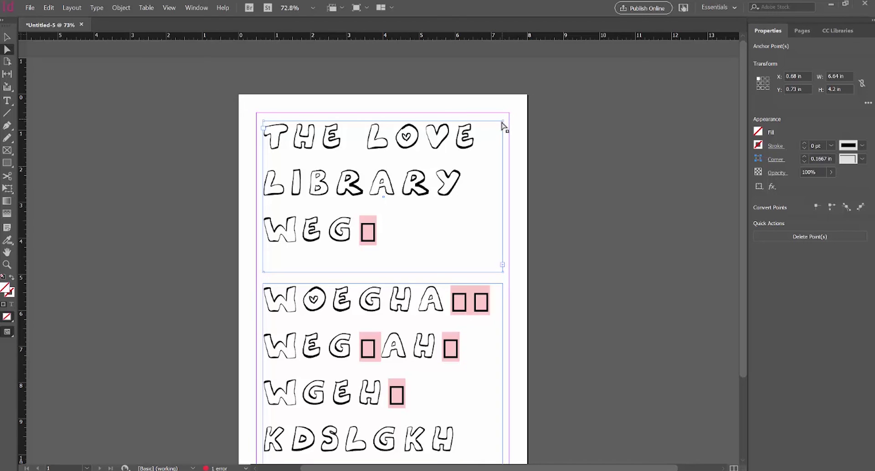
{"action": "left_click_drag", "start_coordinate": [502, 124], "coordinate": [351, 121]}
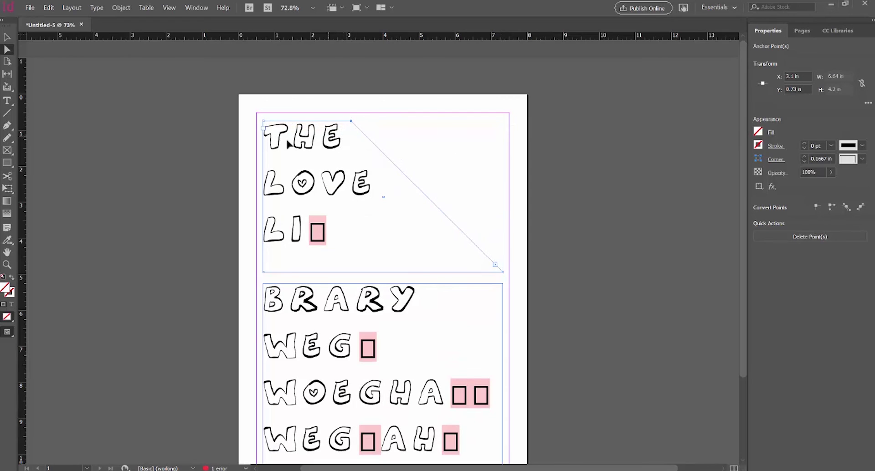
Step: Set all the text in the threaded frames to a 30 pt font size with 50 pt leading
{"action": "double_click", "coordinate": [358, 347]}
{"action": "key", "text": "ctrl+a"}
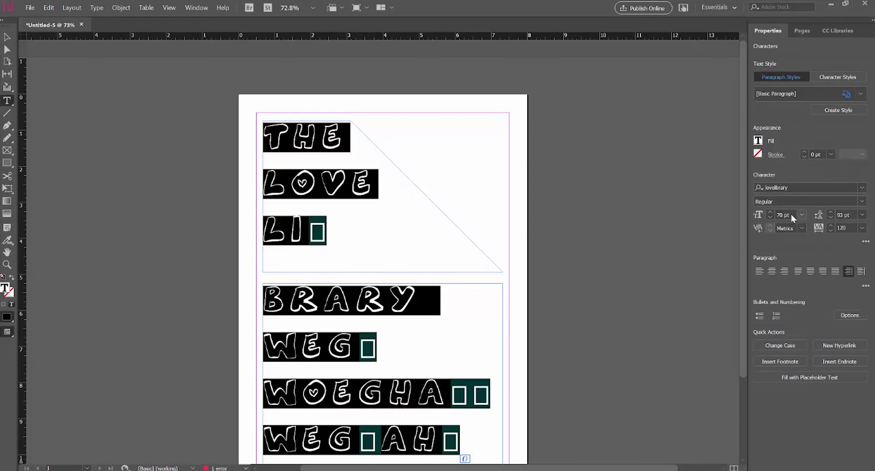
{"action": "left_click", "coordinate": [791, 214]}
{"action": "type", "text": "30"}
{"action": "key", "text": "Return"}
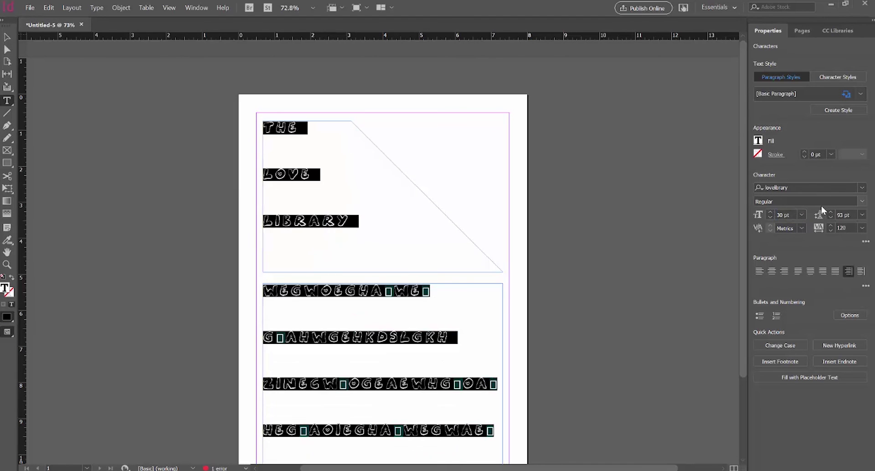
{"action": "left_click", "coordinate": [846, 215]}
{"action": "type", "text": "50"}
{"action": "key", "text": "Return"}
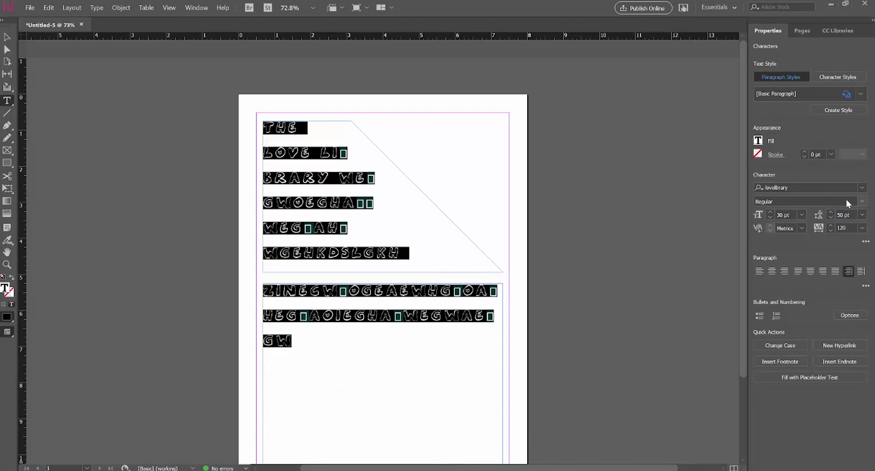
Step: Fill the remaining space of the threaded text frames with placeholder text
{"action": "left_click", "coordinate": [809, 378]}
{"action": "left_click", "coordinate": [374, 276]}
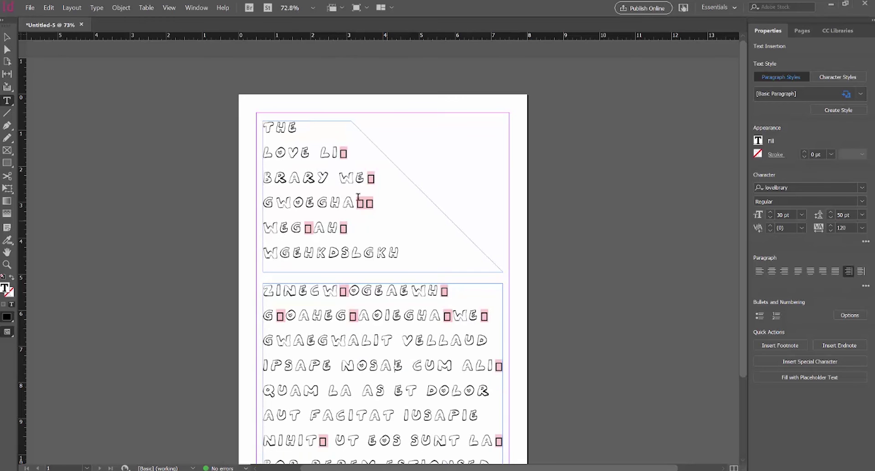
{"action": "scroll", "coordinate": [493, 318], "scroll_direction": "down", "scroll_amount": 2}
Step: Add a space between "WGEH" and "KDSLGKH", replace the two characters before "WGEH" with "GWOEG" set off by spaces, and deselect the frame
{"action": "left_click", "coordinate": [316, 252]}
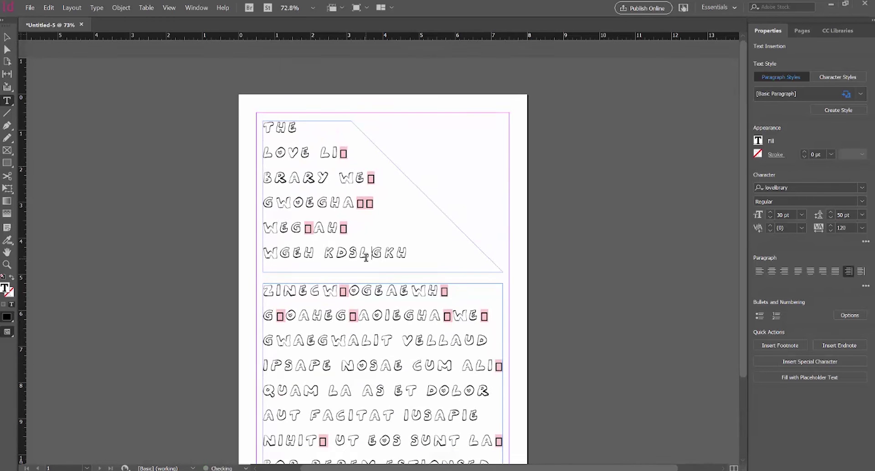
{"action": "left_click", "coordinate": [263, 252]}
{"action": "key", "text": "BackSpace"}
{"action": "key", "text": "BackSpace"}
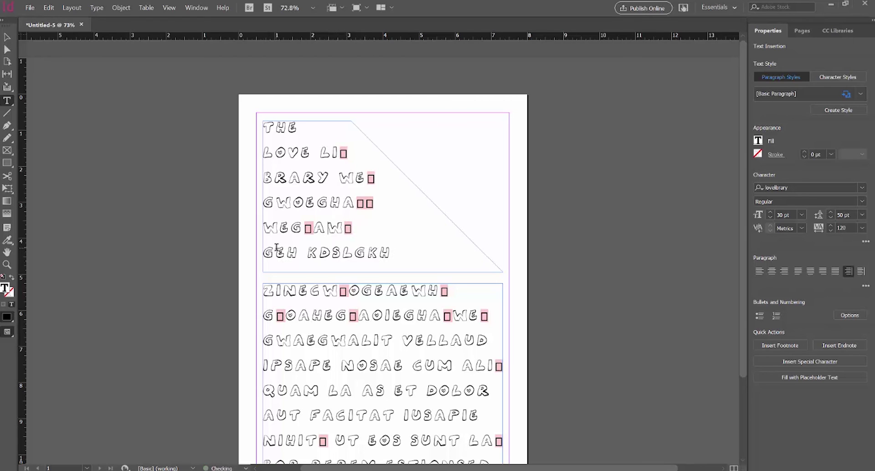
{"action": "type", "text": "GWOEG"}
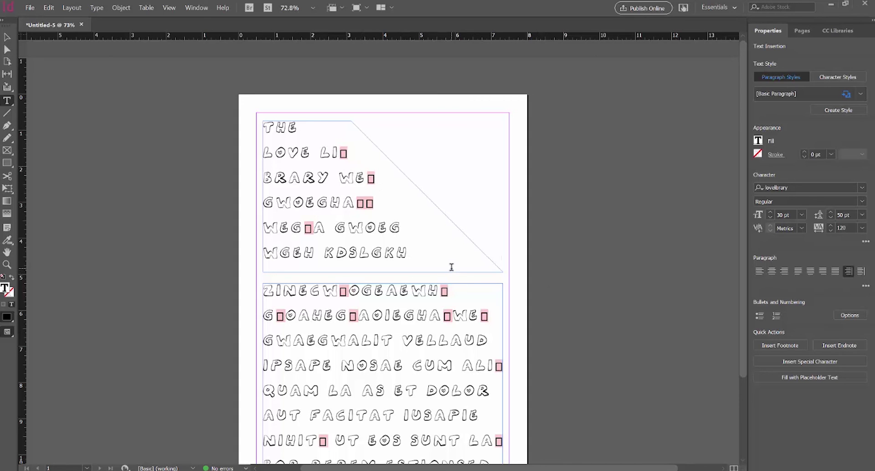
{"action": "left_click", "coordinate": [7, 37]}
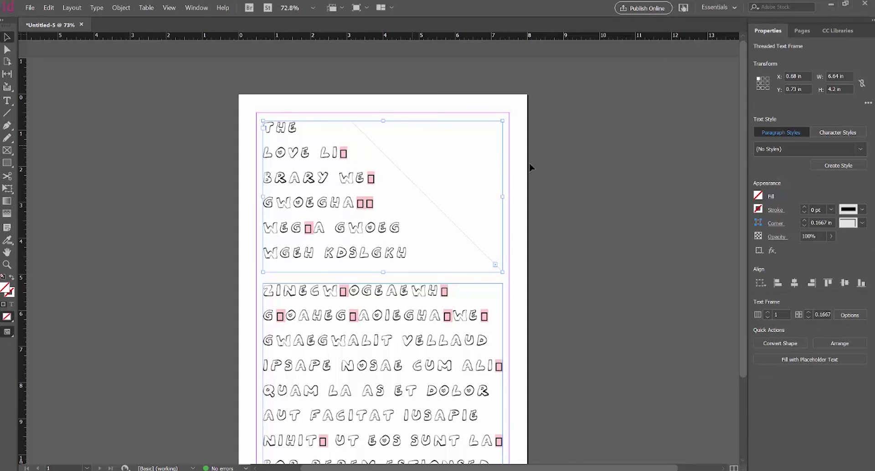
{"action": "left_click", "coordinate": [543, 182]}
{"action": "scroll", "coordinate": [553, 195], "scroll_direction": "down", "scroll_amount": 2}
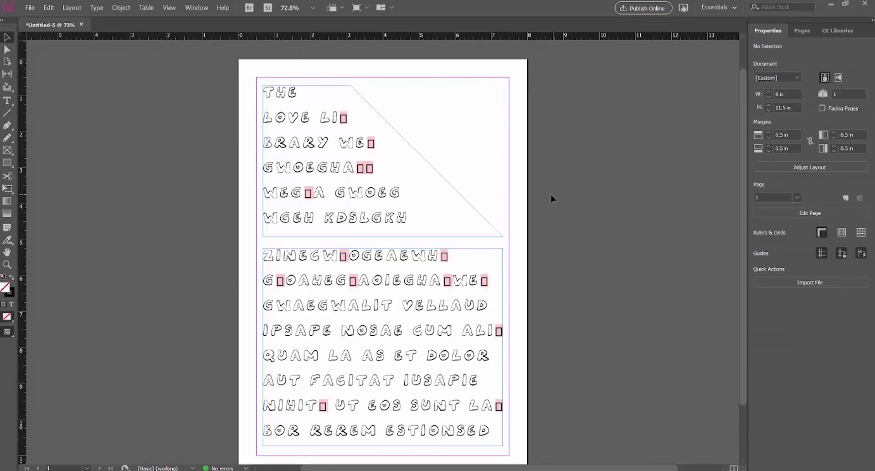